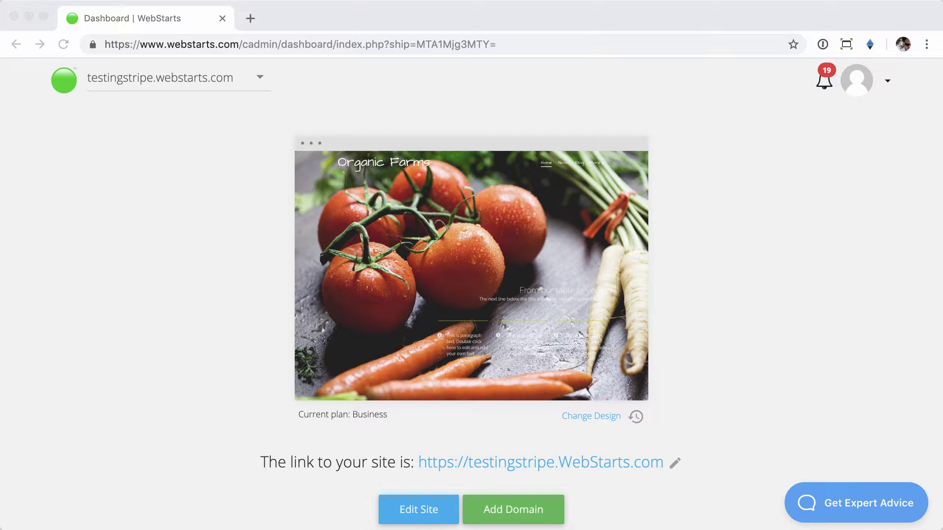
scroll(120, 231, down, 2)
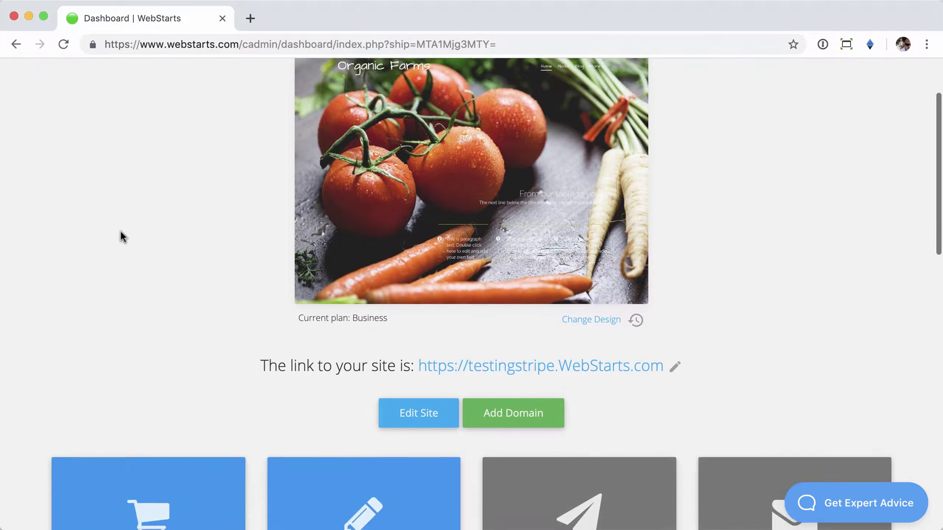
scroll(121, 231, down, 3)
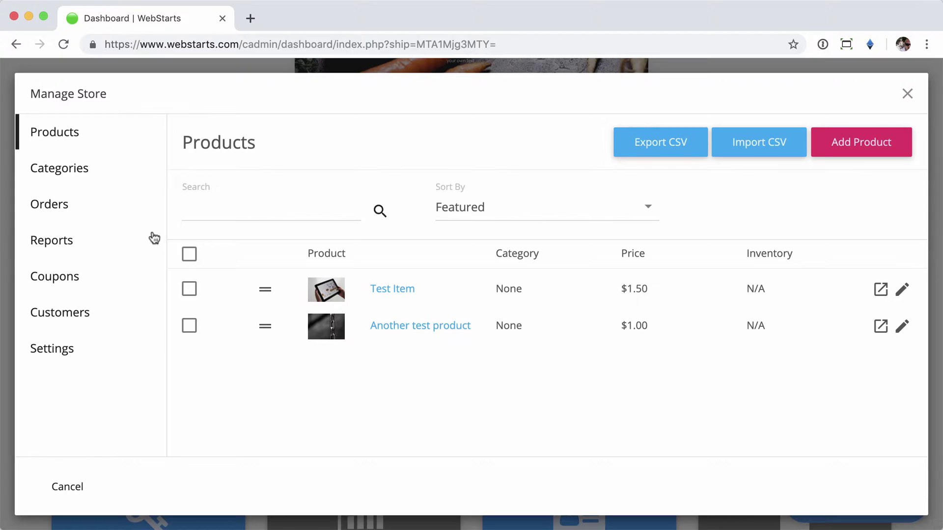
Show the Manage Store orders list for this month, down to the April 8th orders
click(53, 205)
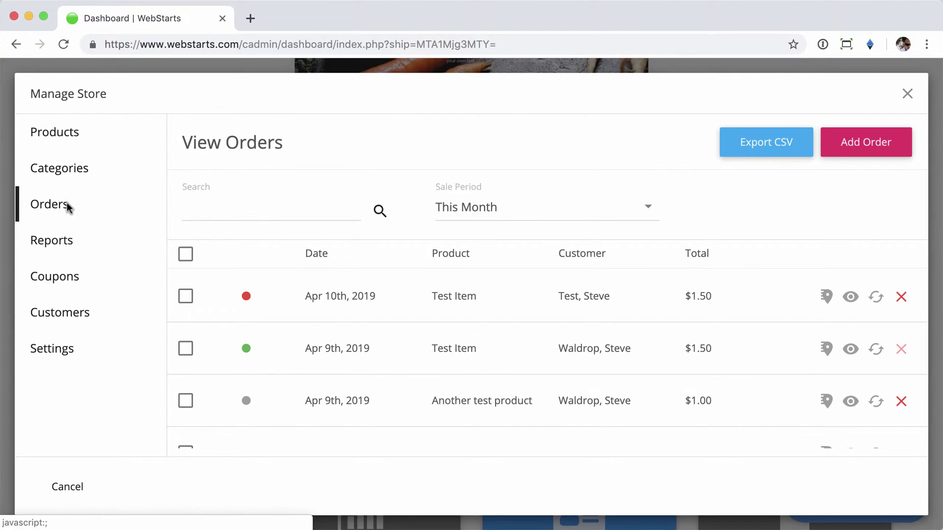
scroll(500, 308, down, 3)
scroll(499, 308, down, 3)
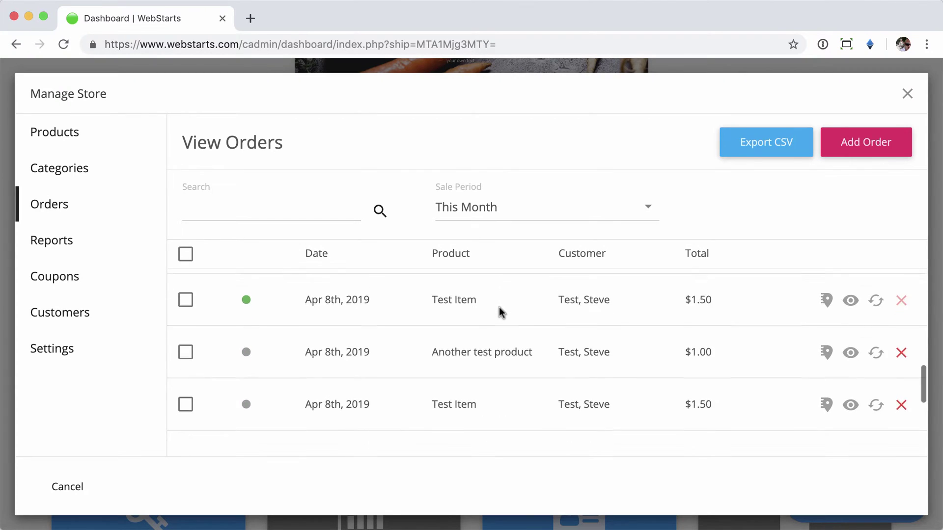
scroll(499, 308, down, 2)
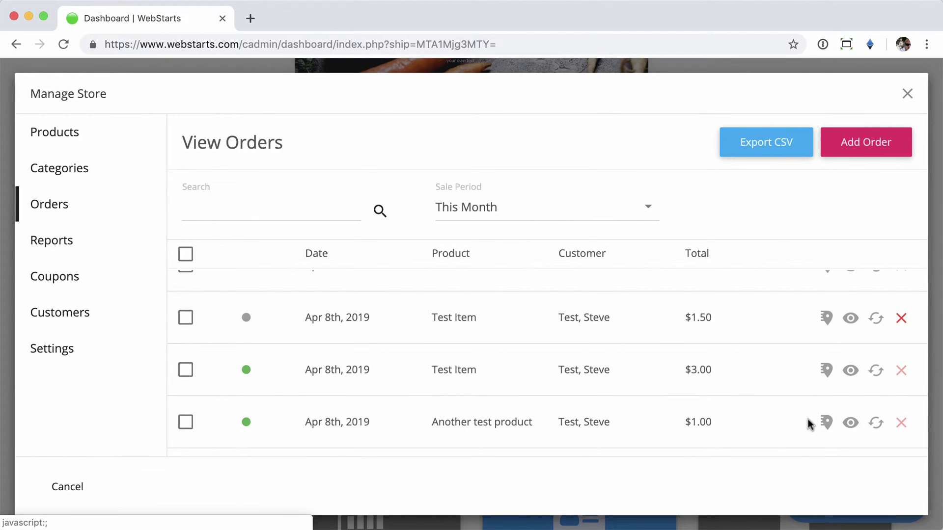
Reverse and confirm the April 8th $1.00 'Another test product' order
click(876, 422)
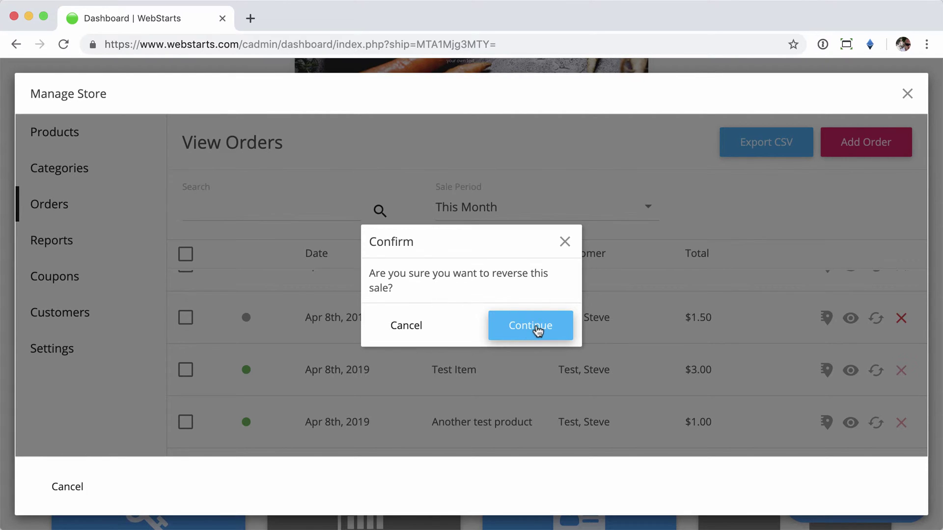
click(535, 328)
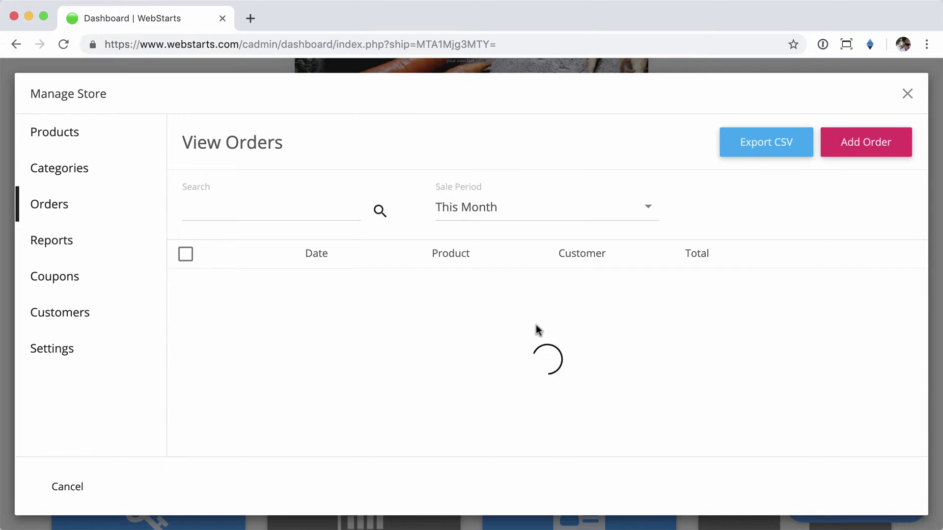
scroll(496, 325, down, 5)
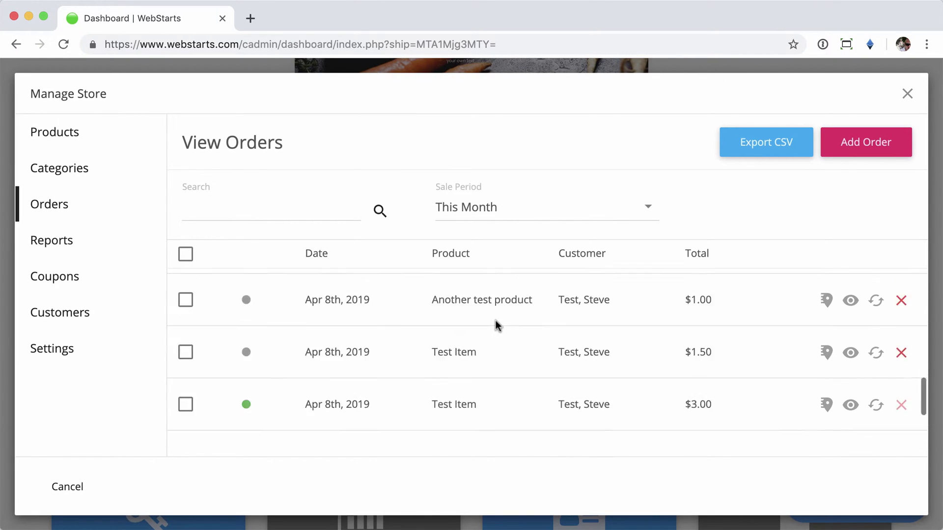
scroll(496, 324, down, 2)
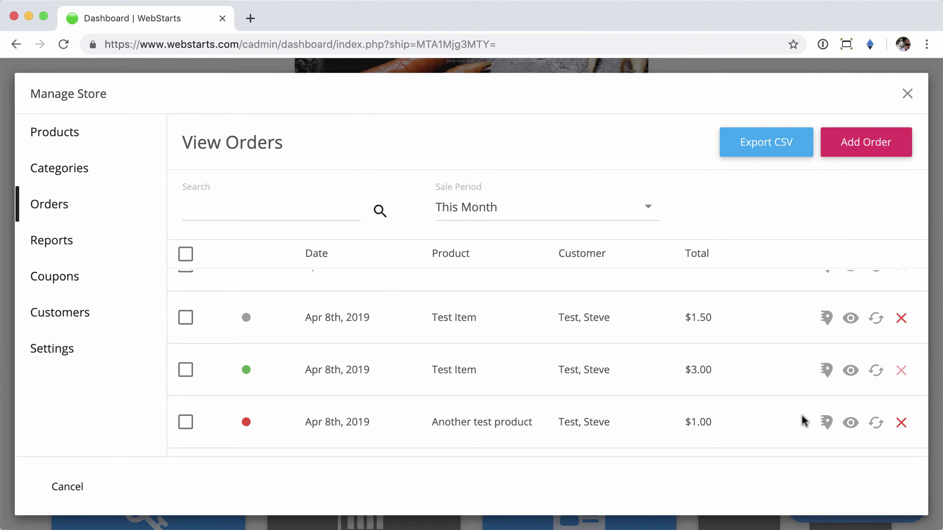
View the Order Details of the refunded $1.00 'Another test product' order
click(851, 424)
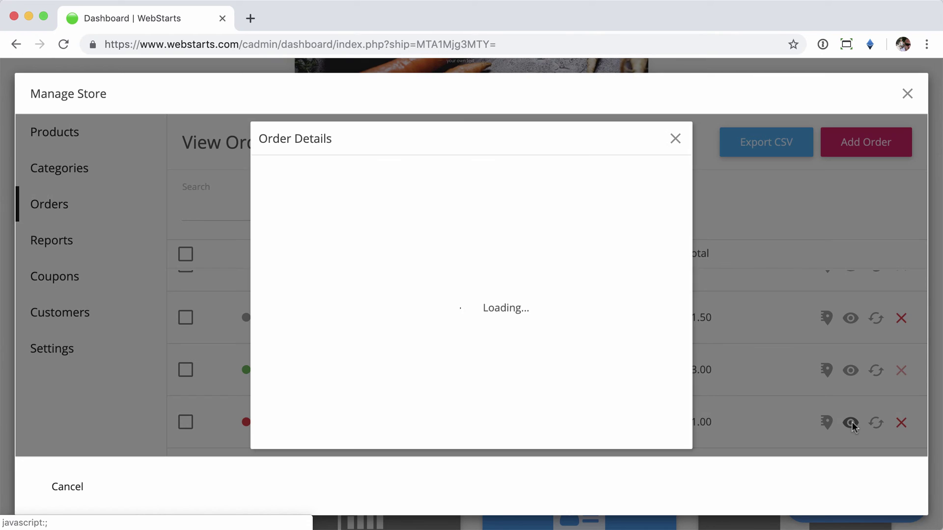